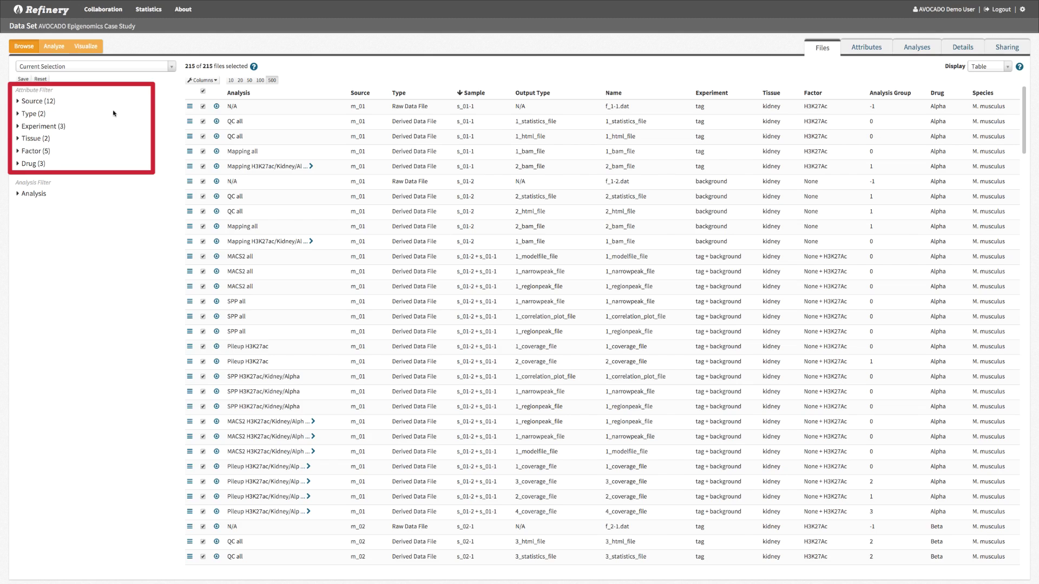
Step: Display the data set's files as a Provenance graph and expand it to the Workflows level
{"action": "left_click", "coordinate": [1007, 70]}
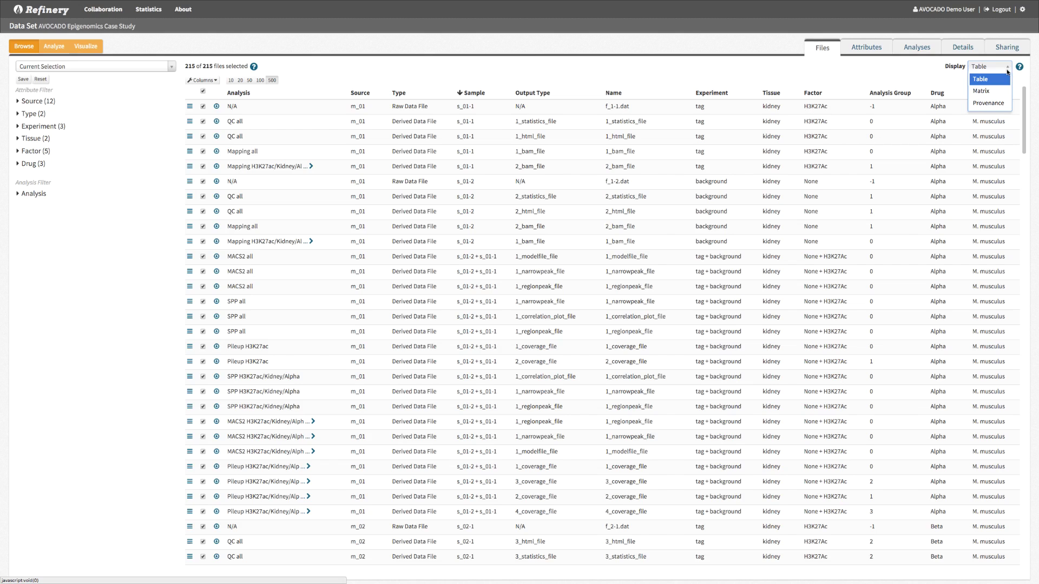
{"action": "left_click", "coordinate": [994, 104]}
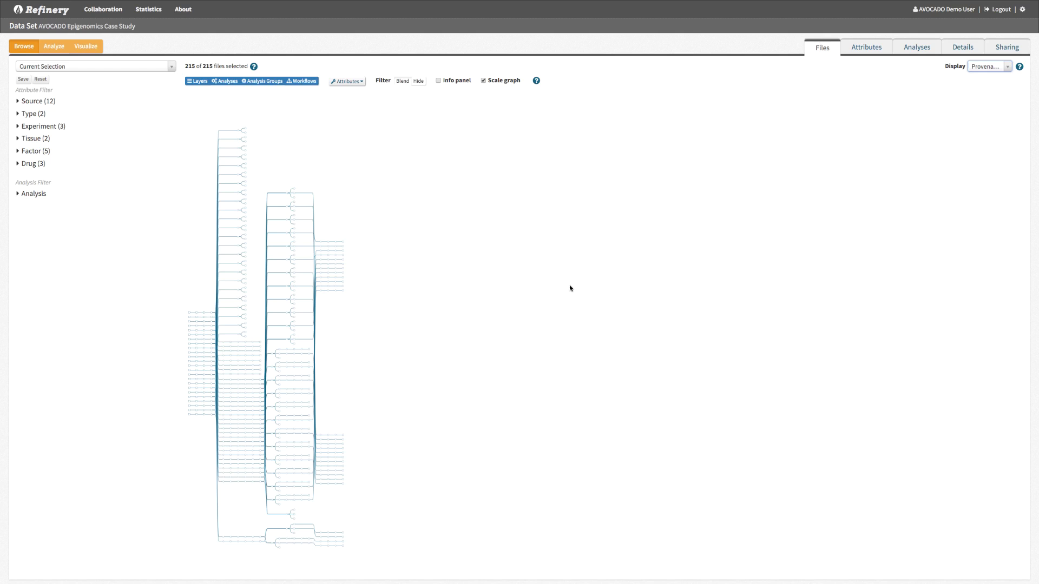
{"action": "double_click", "coordinate": [293, 511]}
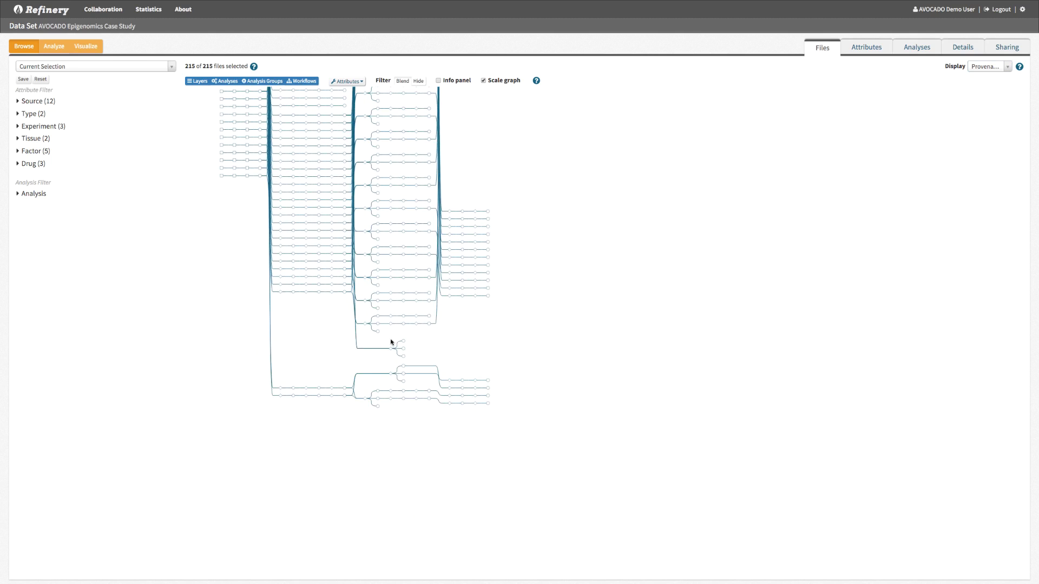
{"action": "scroll", "coordinate": [394, 346], "scroll_direction": "up", "scroll_amount": 5}
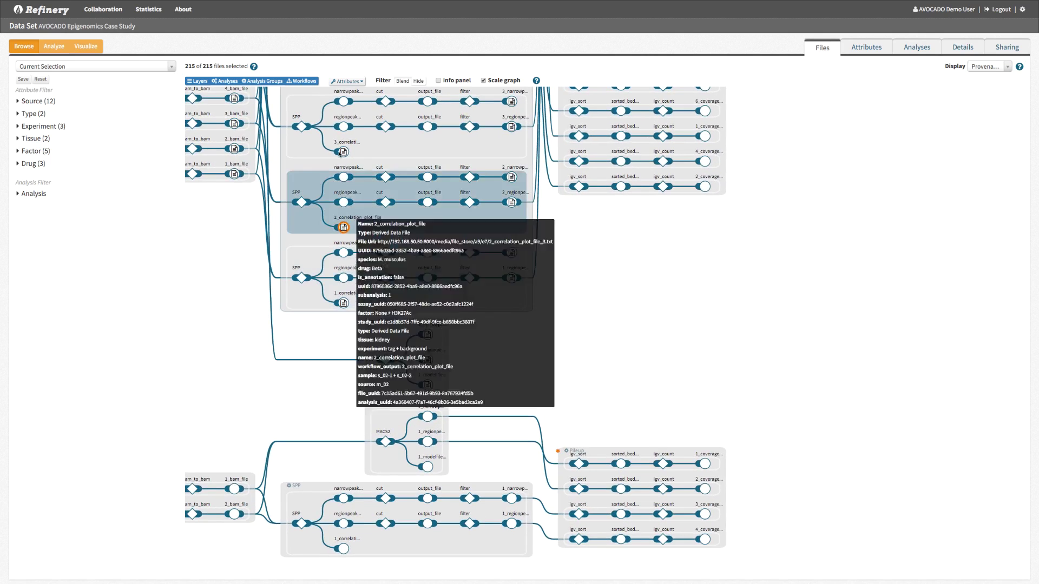
{"action": "left_click", "coordinate": [308, 81]}
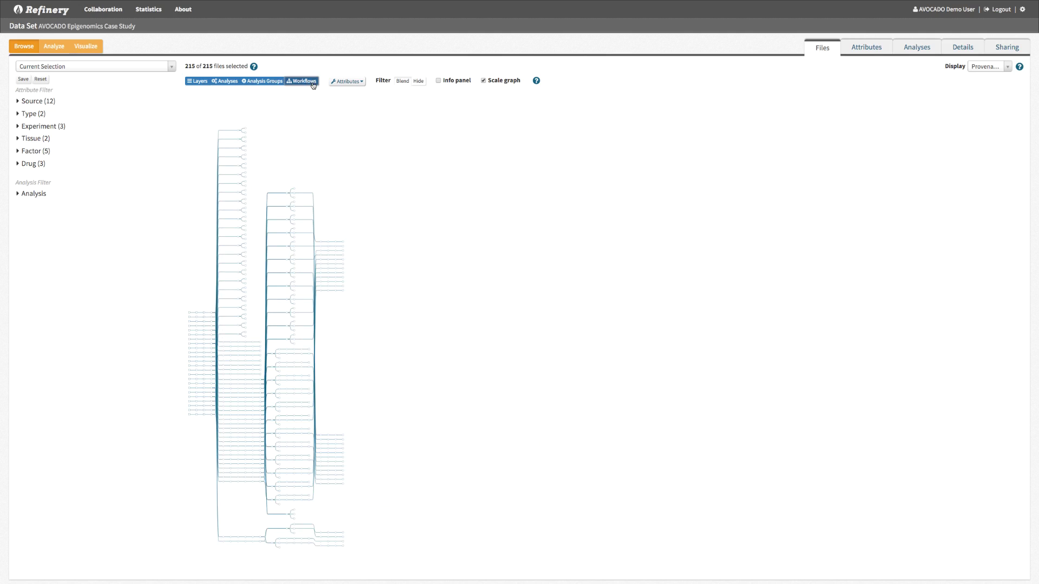
Step: Show the info panel and color the graph nodes by Workflows
{"action": "left_click", "coordinate": [439, 81]}
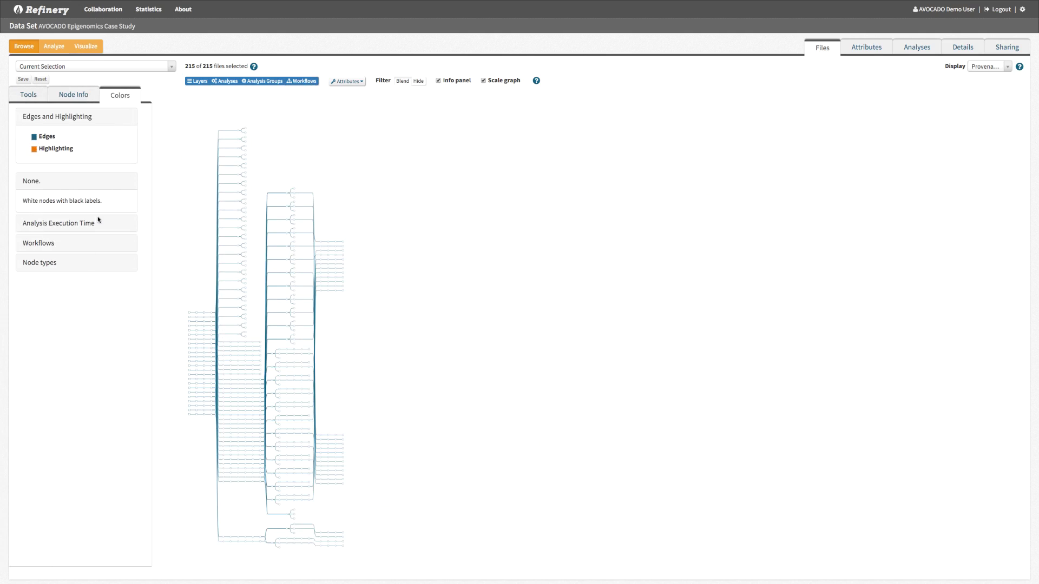
{"action": "left_click", "coordinate": [49, 244]}
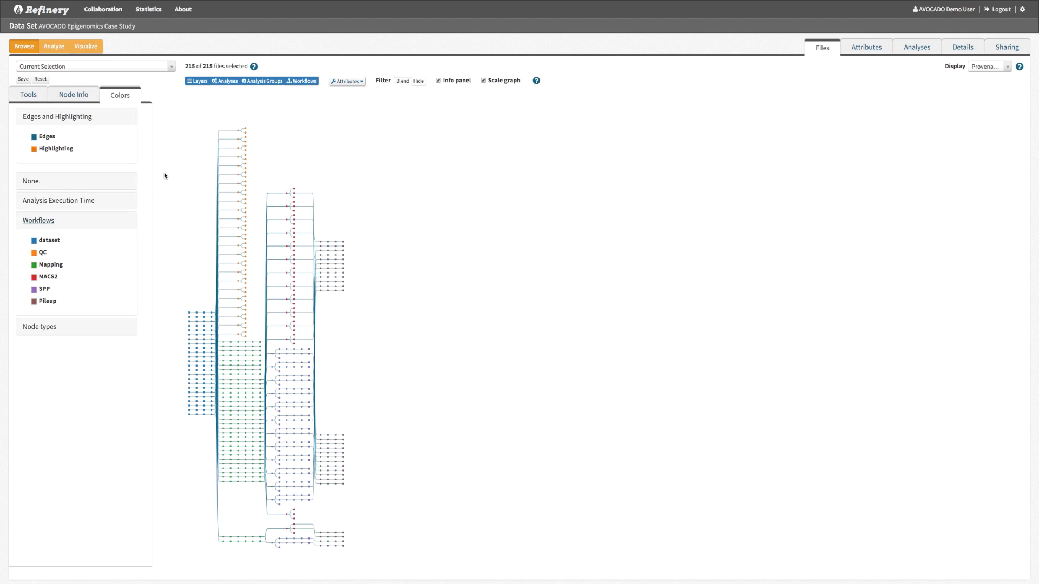
Step: Collapse the graph to Analysis Groups, to Analyses and finally to the Layers level
{"action": "left_click", "coordinate": [262, 82]}
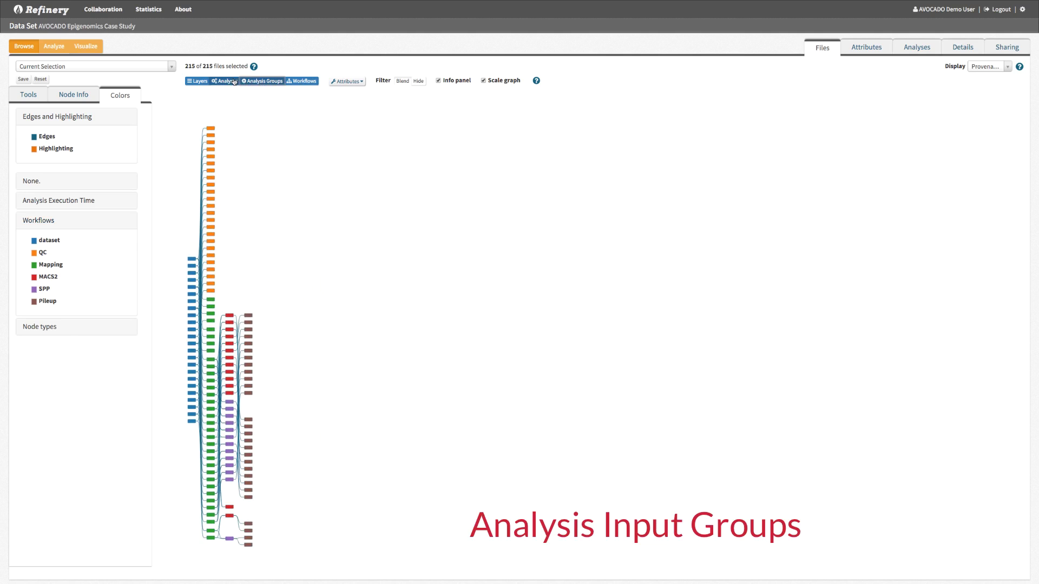
{"action": "left_click", "coordinate": [234, 81]}
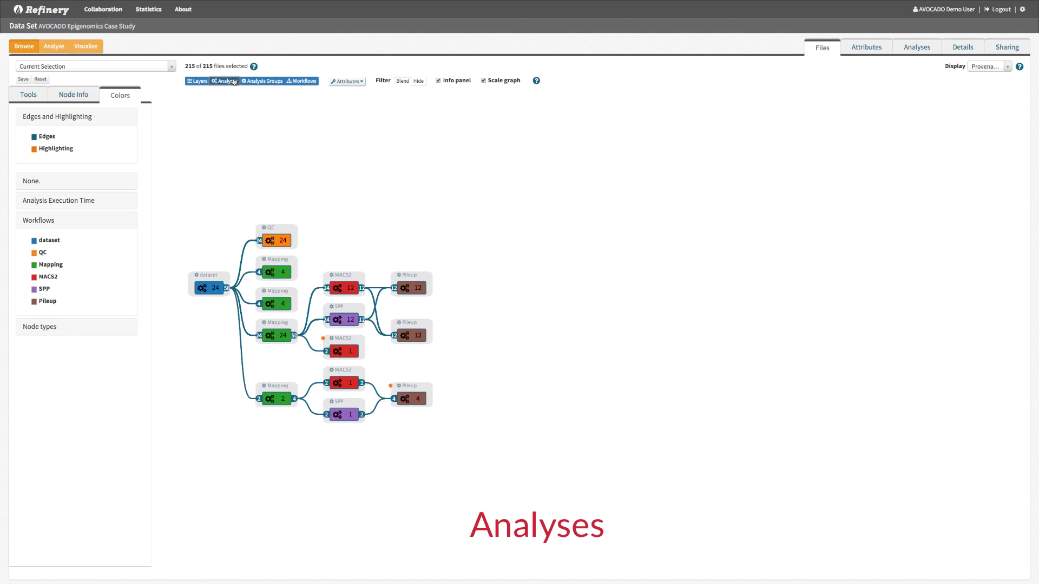
{"action": "left_click", "coordinate": [202, 82]}
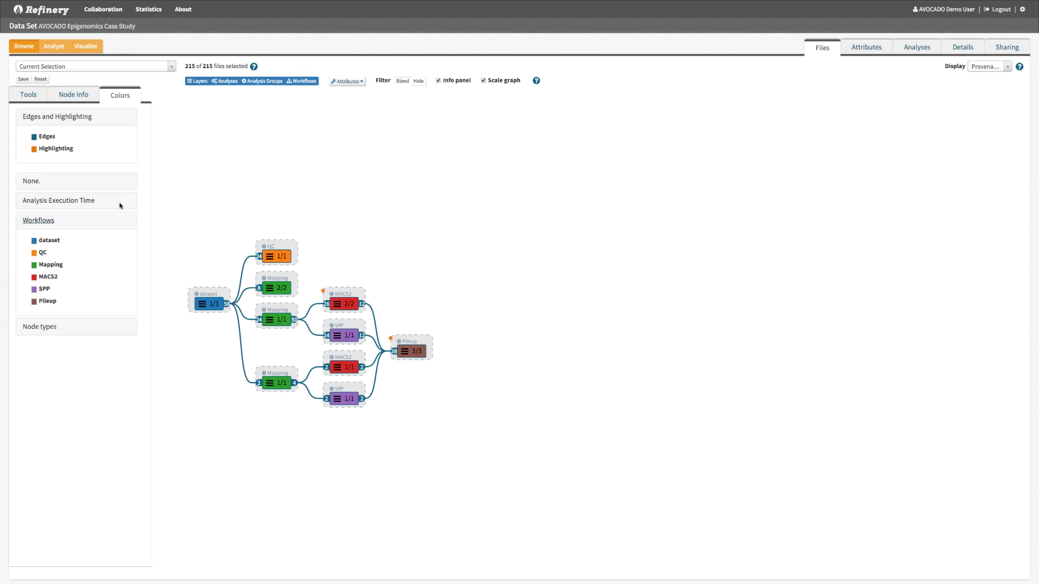
{"action": "left_click", "coordinate": [85, 202]}
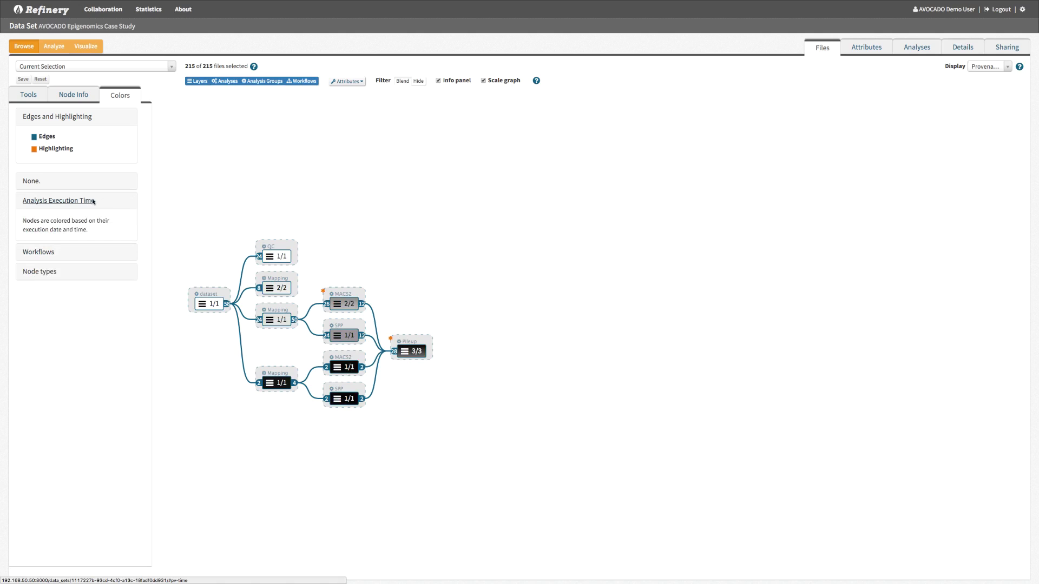
{"action": "left_click", "coordinate": [33, 97]}
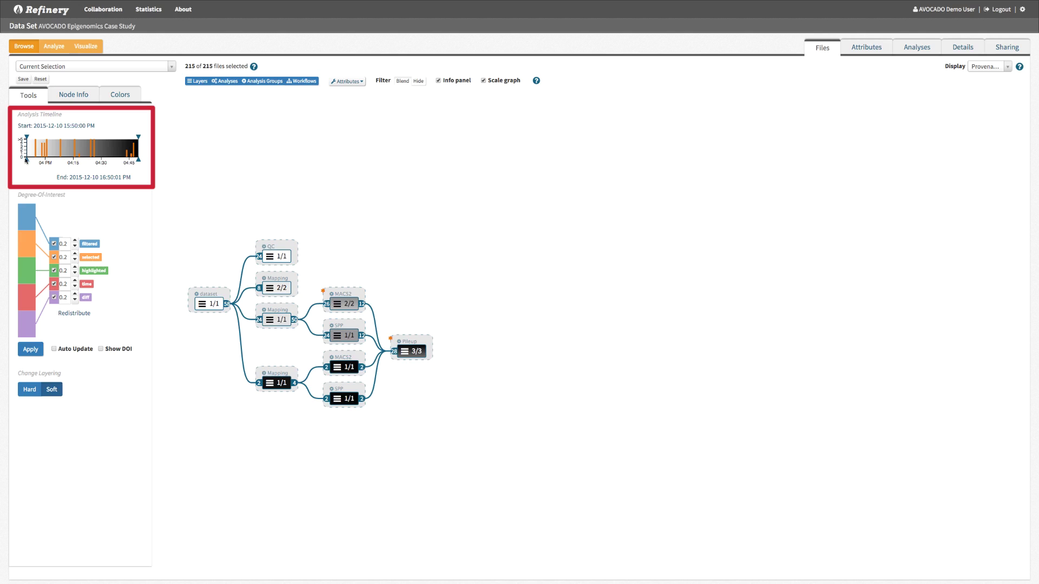
{"action": "left_click_drag", "start_coordinate": [26, 160], "coordinate": [121, 168]}
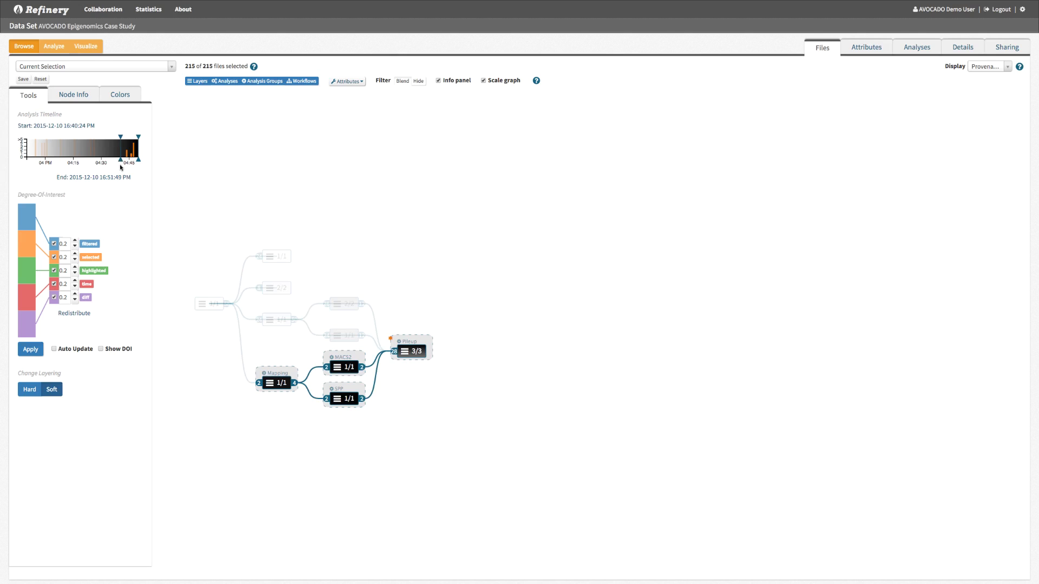
Step: Hide the filtered-out nodes and expand the remaining graph to the Workflows level
{"action": "left_click", "coordinate": [418, 81]}
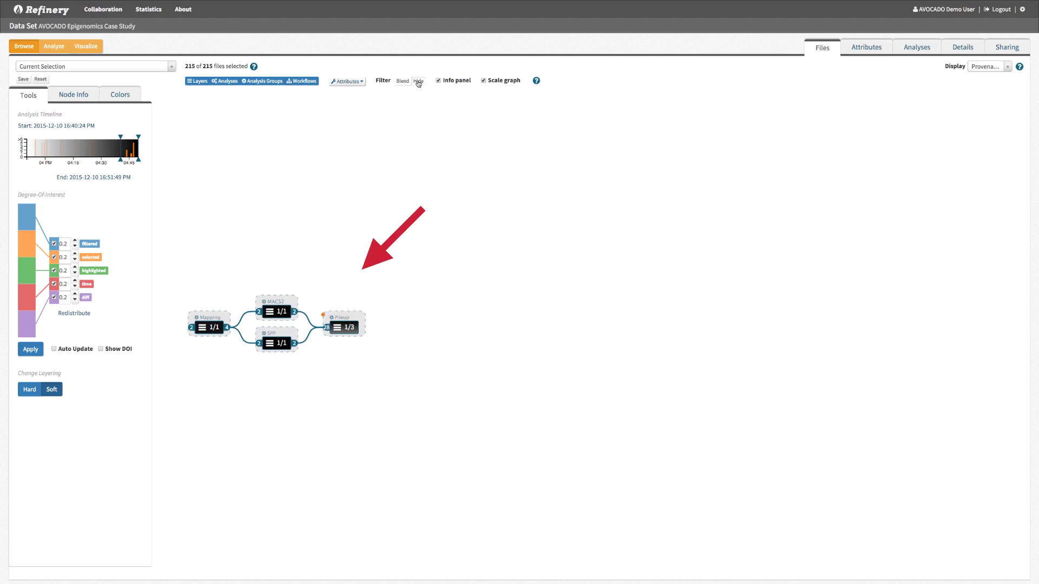
{"action": "left_click", "coordinate": [301, 81]}
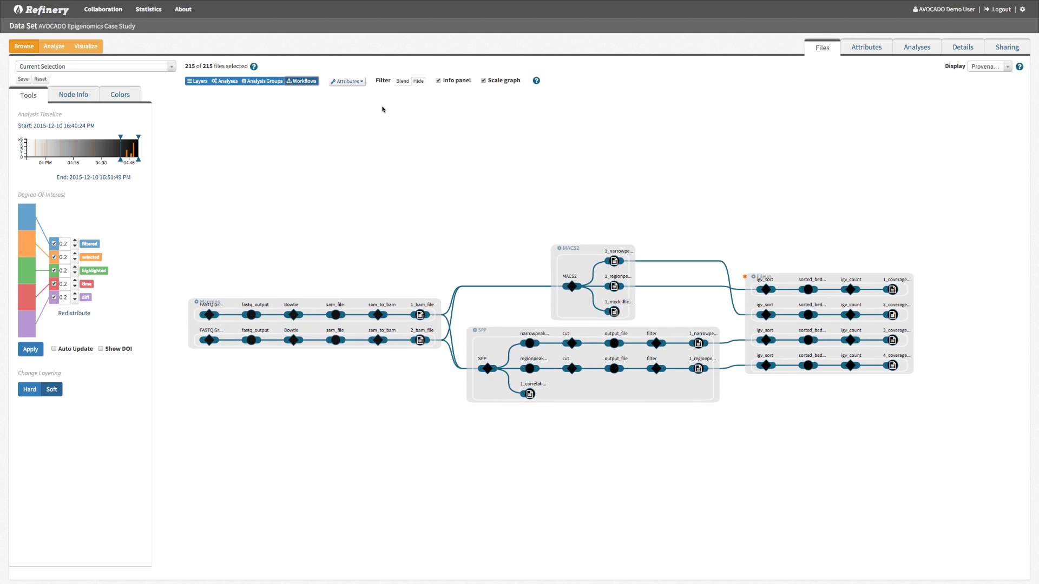
Step: Label the file nodes with the tissue attribute, and switch the labels to the drug attribute
{"action": "left_click", "coordinate": [347, 81]}
{"action": "left_click", "coordinate": [333, 196]}
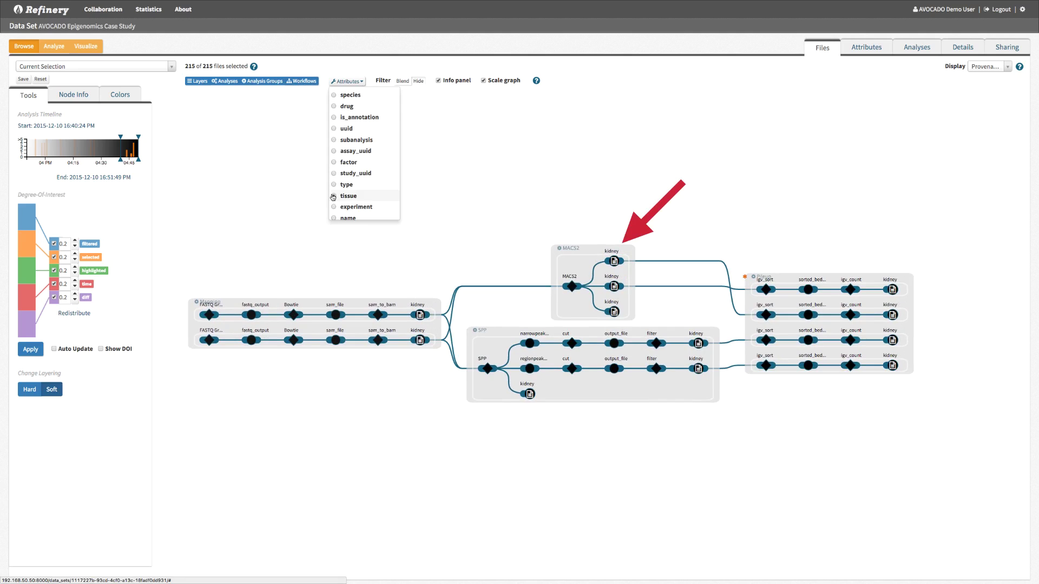
{"action": "scroll", "coordinate": [332, 197], "scroll_direction": "down", "scroll_amount": 5}
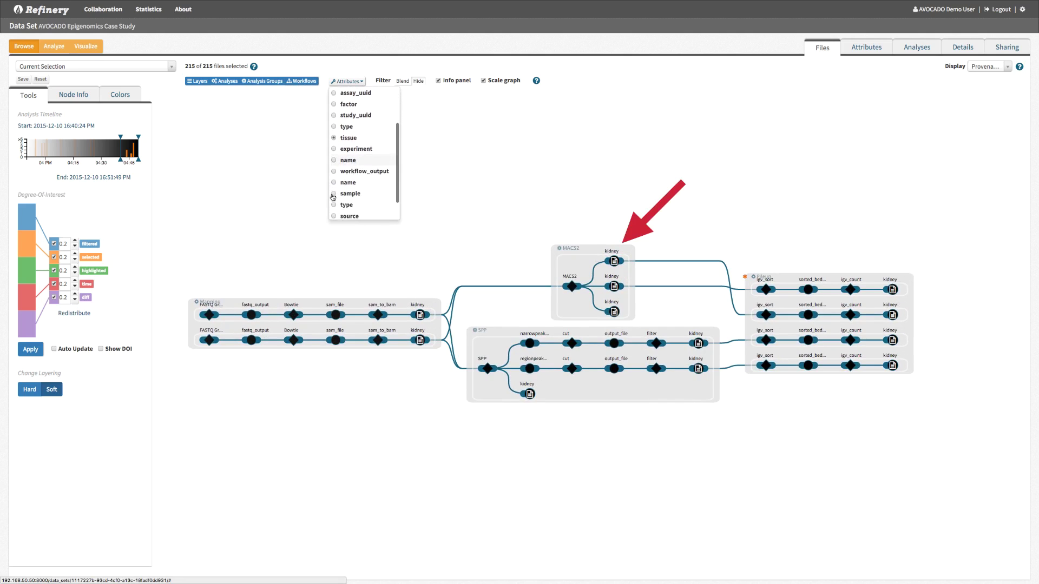
{"action": "scroll", "coordinate": [333, 197], "scroll_direction": "down", "scroll_amount": 2}
{"action": "scroll", "coordinate": [336, 162], "scroll_direction": "up", "scroll_amount": 4}
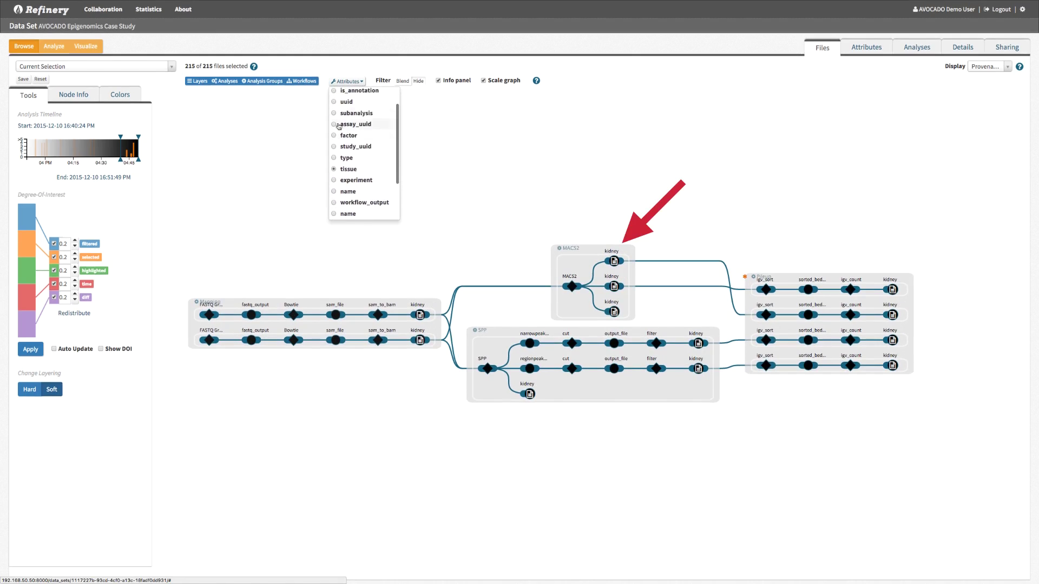
{"action": "scroll", "coordinate": [338, 126], "scroll_direction": "up", "scroll_amount": 2}
{"action": "left_click", "coordinate": [350, 115]}
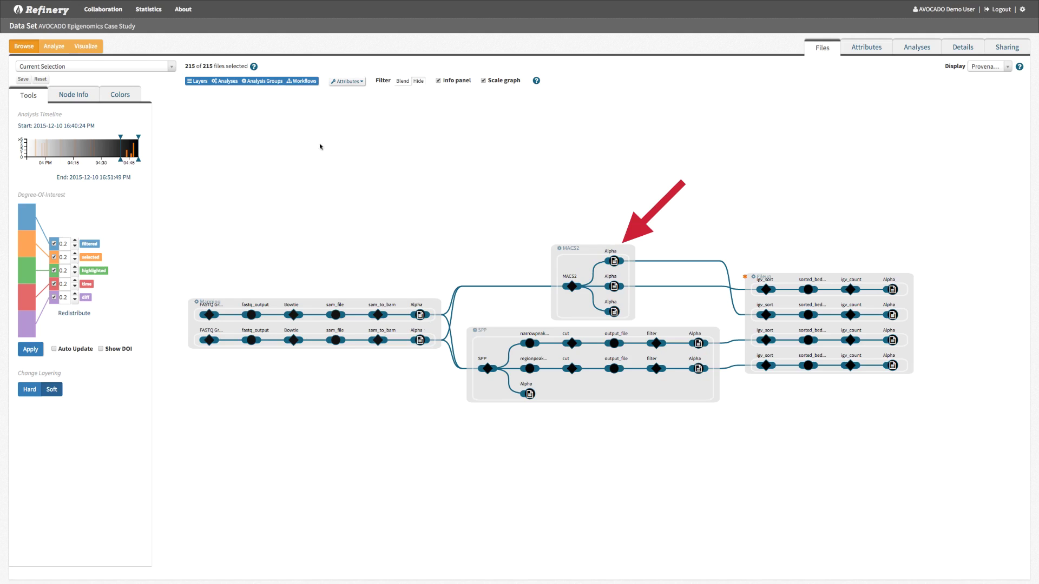
Step: Inspect the details of the Mapping output 2_bam_file and return the graph to the Layers level over the full time range
{"action": "mouse_move", "coordinate": [421, 347]}
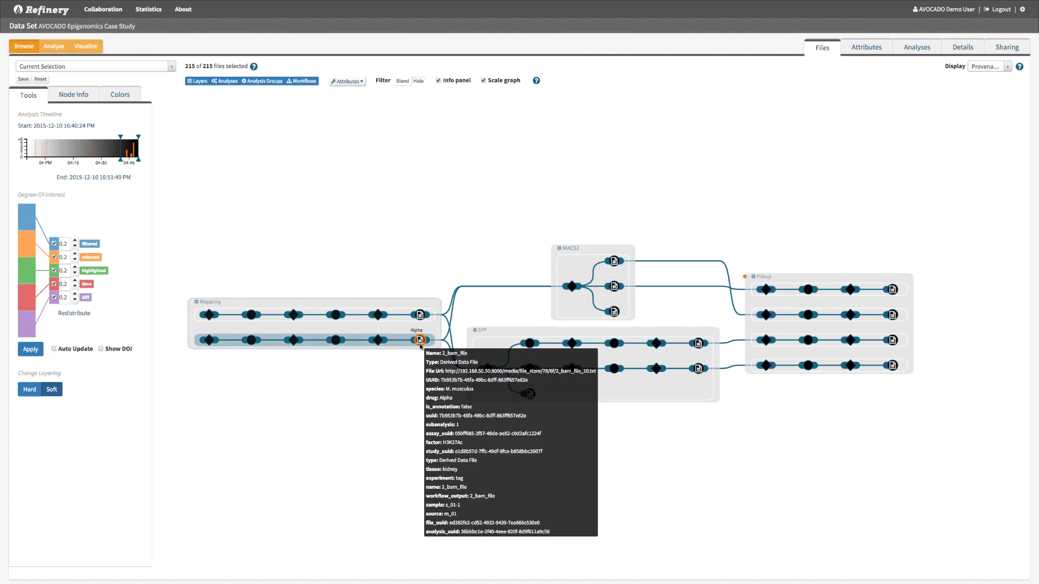
{"action": "left_click", "coordinate": [199, 81]}
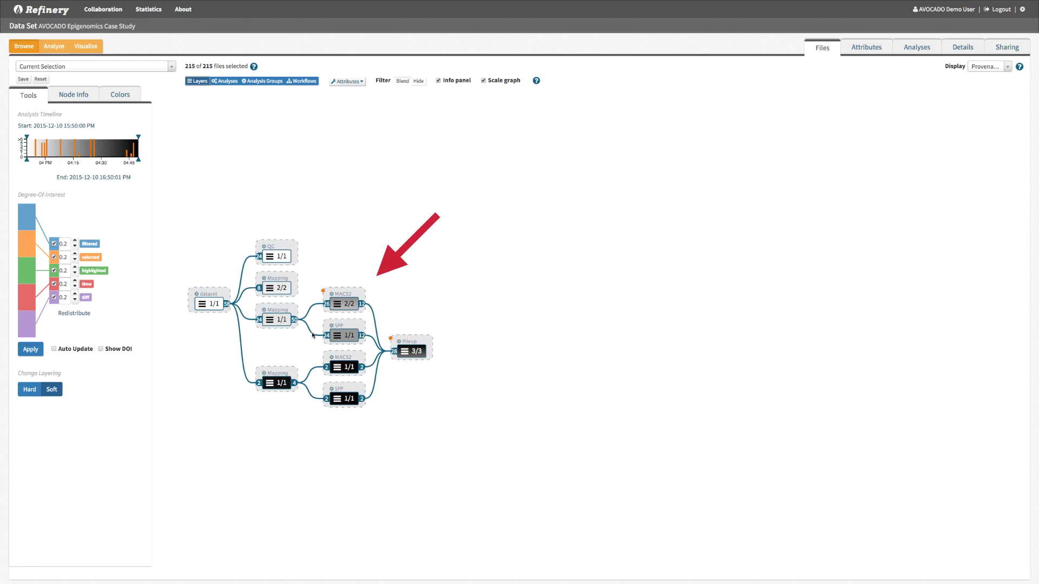
Step: Expand the 2/2 MACS2 layer into its analyses and open the single-group MACS2 analysis down to its workflow
{"action": "left_click", "coordinate": [345, 305]}
{"action": "double_click", "coordinate": [345, 304]}
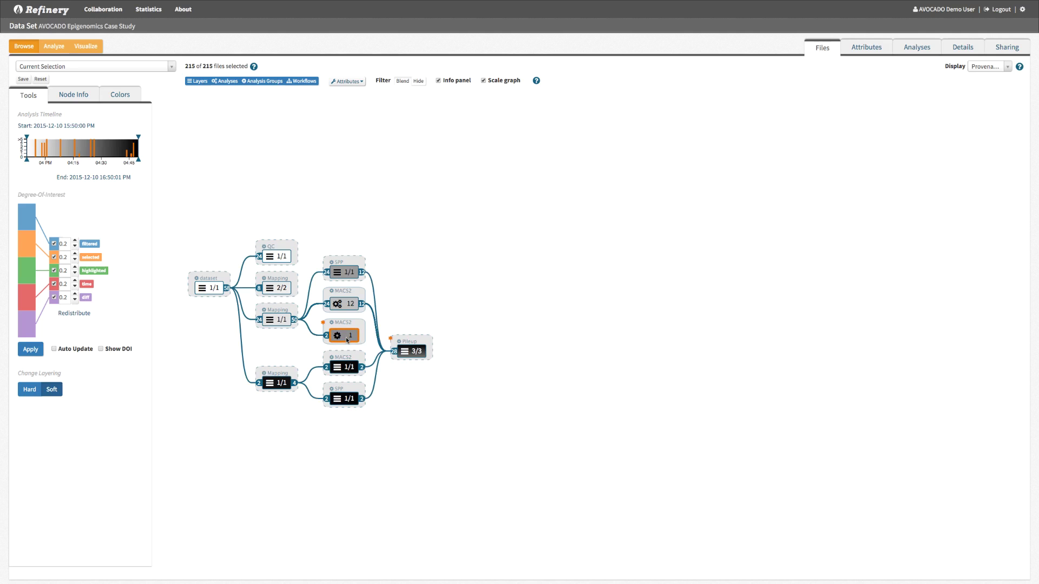
{"action": "double_click", "coordinate": [348, 336]}
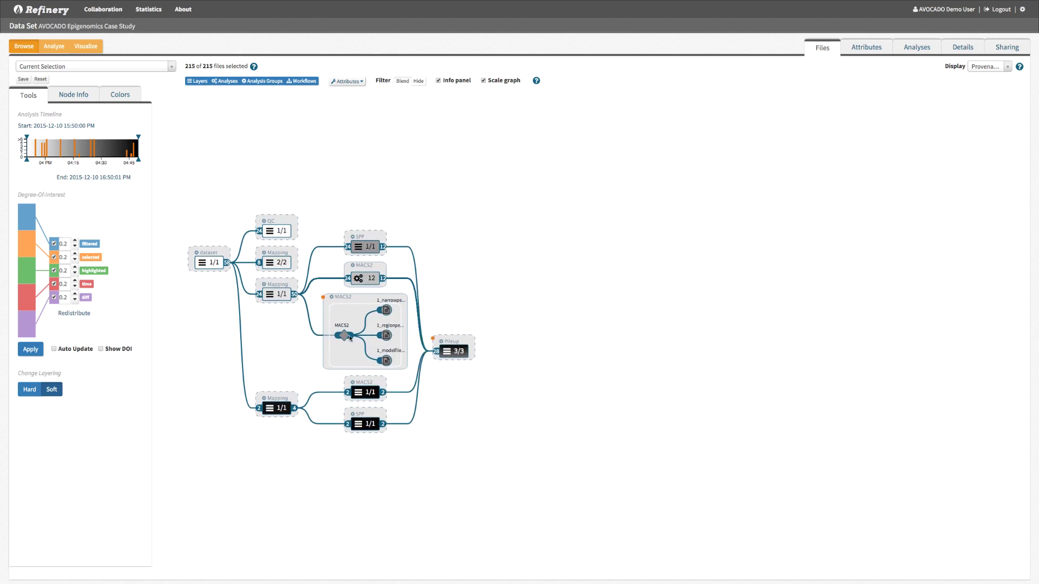
Step: Expand the MACS2 analysis with 12 groups and open its last group down to the workflow
{"action": "left_click", "coordinate": [366, 283]}
{"action": "double_click", "coordinate": [367, 282]}
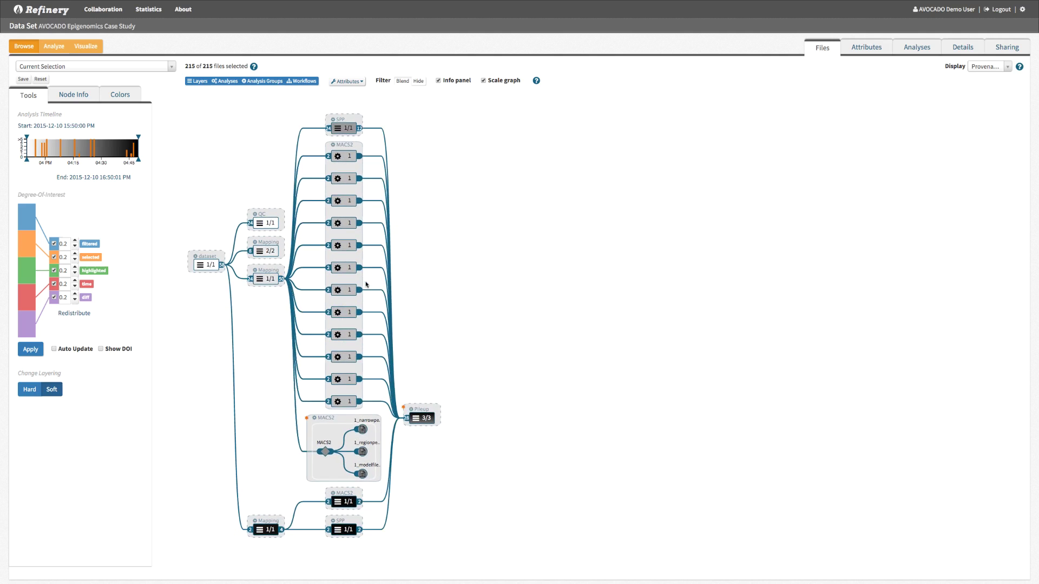
{"action": "double_click", "coordinate": [347, 406]}
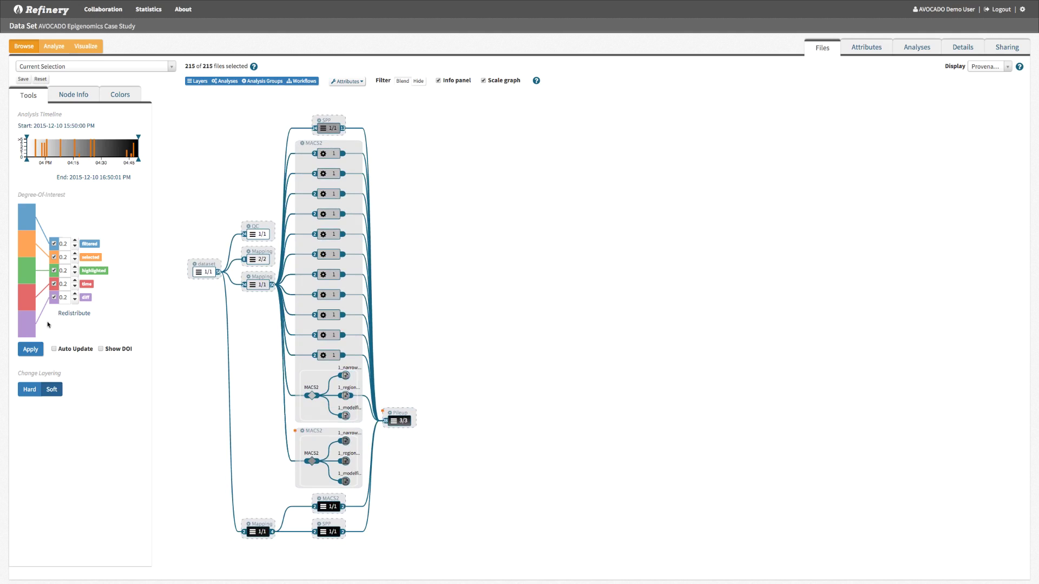
Step: Restrict the degree-of-interest function to the highlighted component with weight 1 and enable Auto Update
{"action": "left_click", "coordinate": [54, 297]}
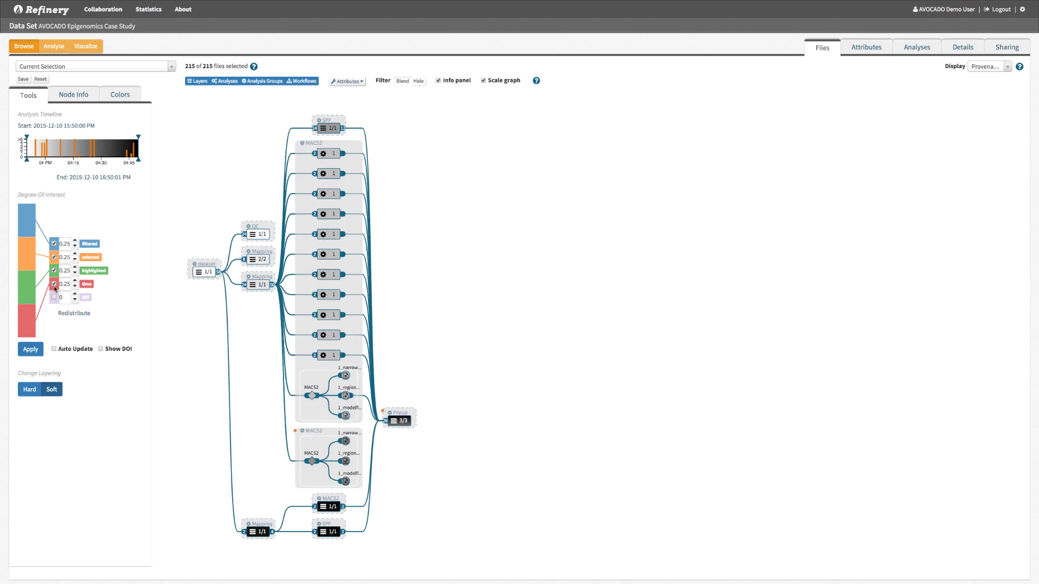
{"action": "left_click", "coordinate": [54, 284]}
{"action": "left_click", "coordinate": [54, 271]}
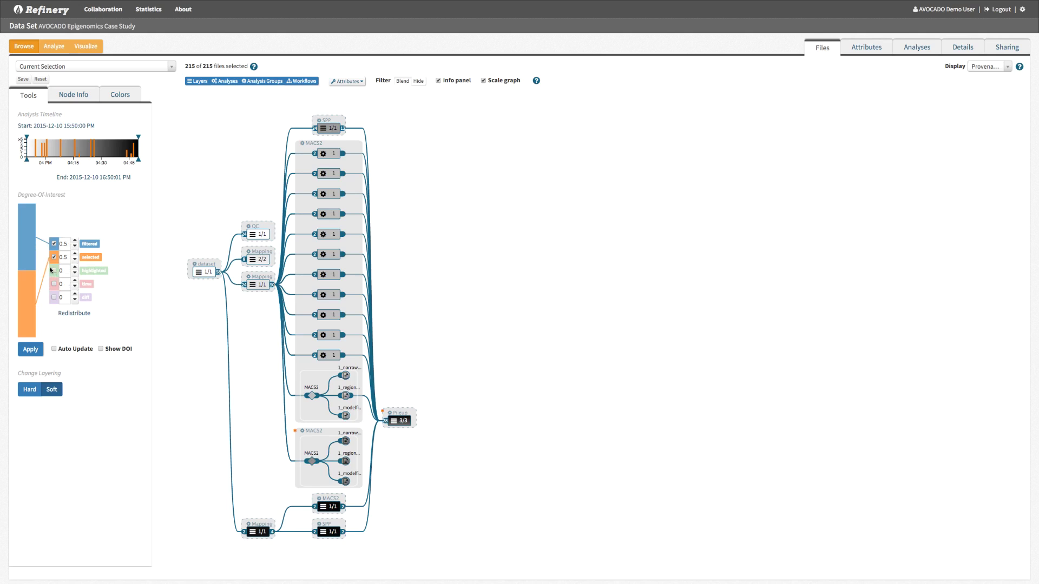
{"action": "left_click", "coordinate": [54, 257]}
{"action": "left_click", "coordinate": [54, 244]}
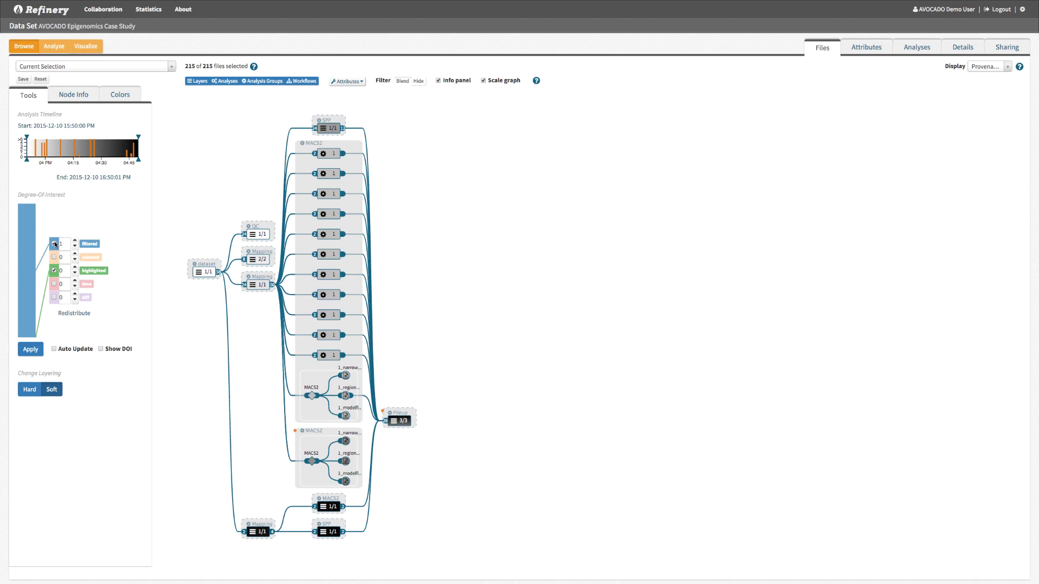
{"action": "left_click", "coordinate": [54, 271]}
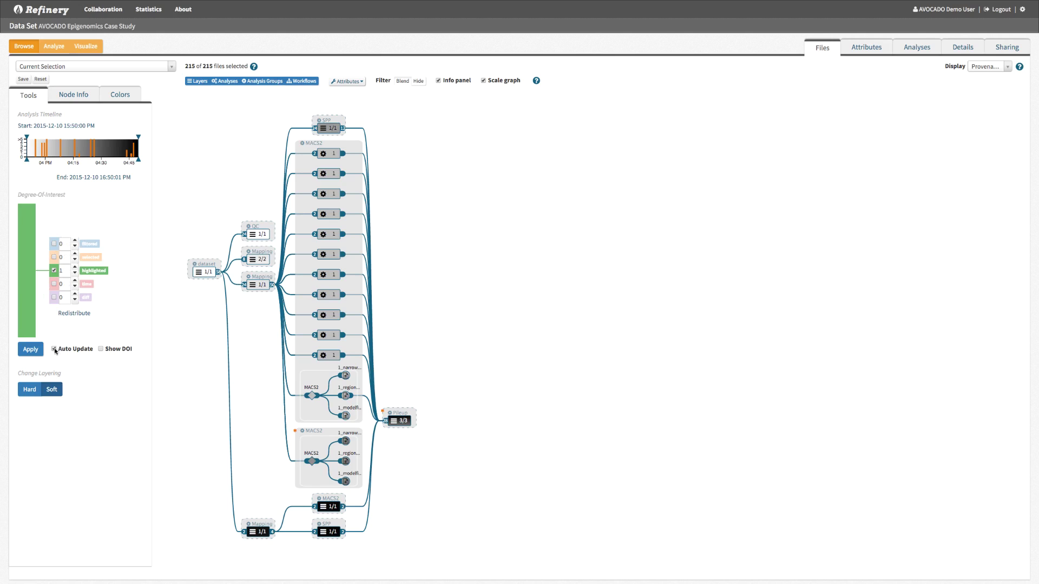
Step: Highlight the upstream path of the MACS2 node in the separate single-group MACS2 analysis
{"action": "mouse_move", "coordinate": [307, 462]}
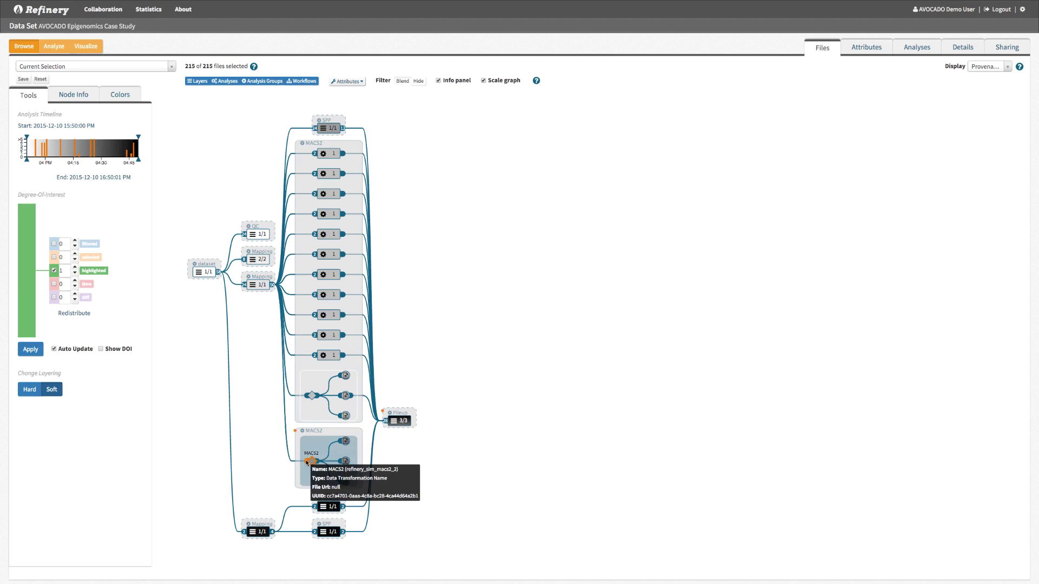
{"action": "double_click", "coordinate": [307, 463]}
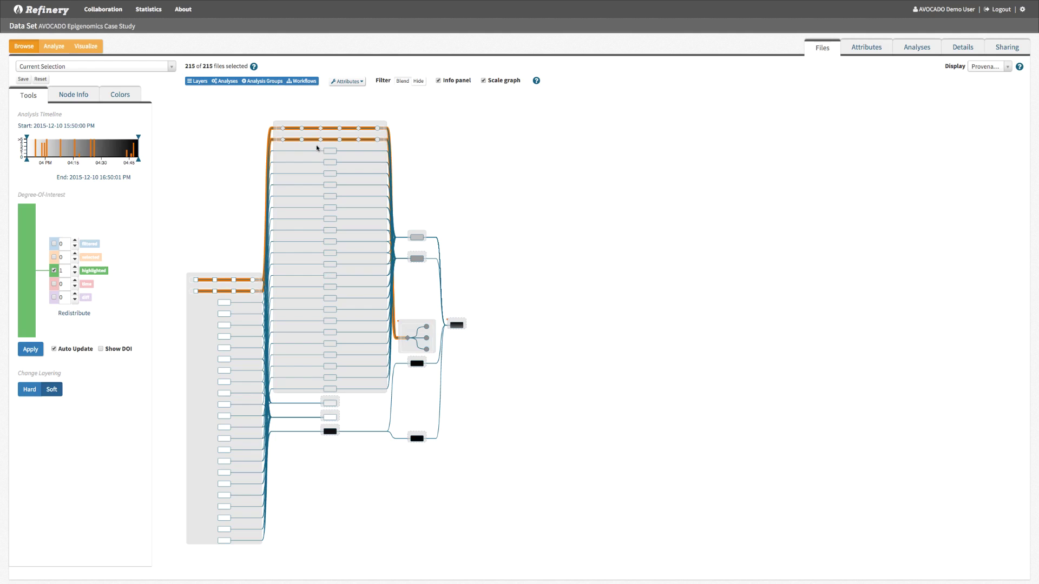
Step: Move the large Mapping group down next to the dataset group's highlighted paths
{"action": "left_click_drag", "start_coordinate": [317, 147], "coordinate": [317, 329]}
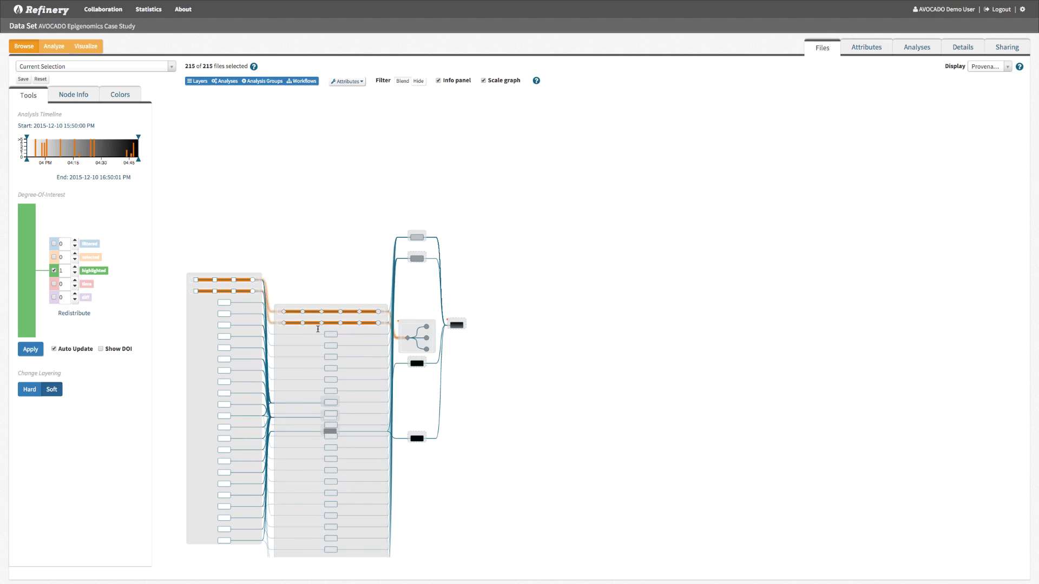
{"action": "left_click_drag", "start_coordinate": [301, 262], "coordinate": [422, 246]}
{"action": "scroll", "coordinate": [423, 248], "scroll_direction": "up", "scroll_amount": 2}
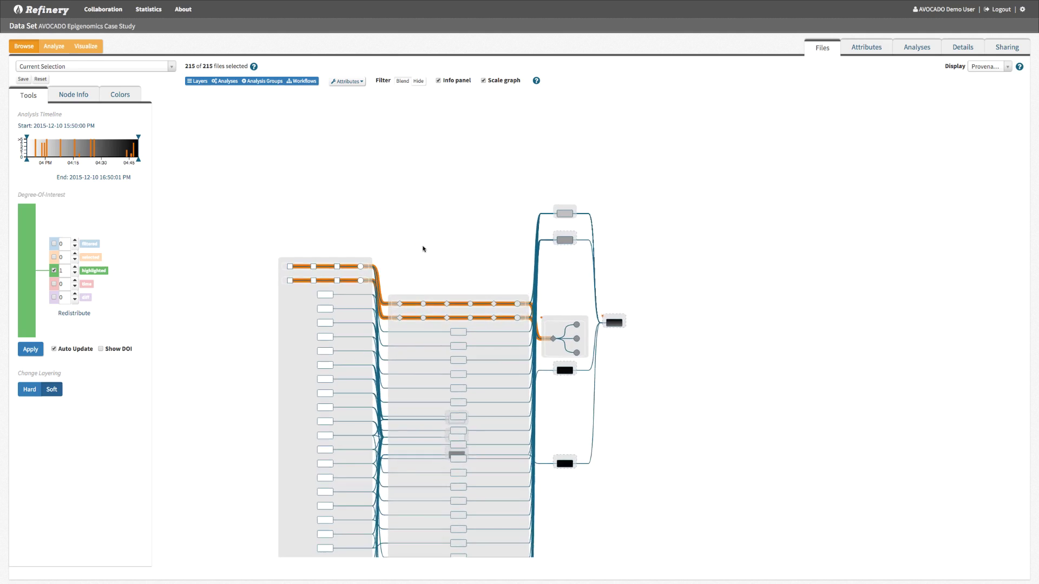
{"action": "scroll", "coordinate": [423, 249], "scroll_direction": "up", "scroll_amount": 3}
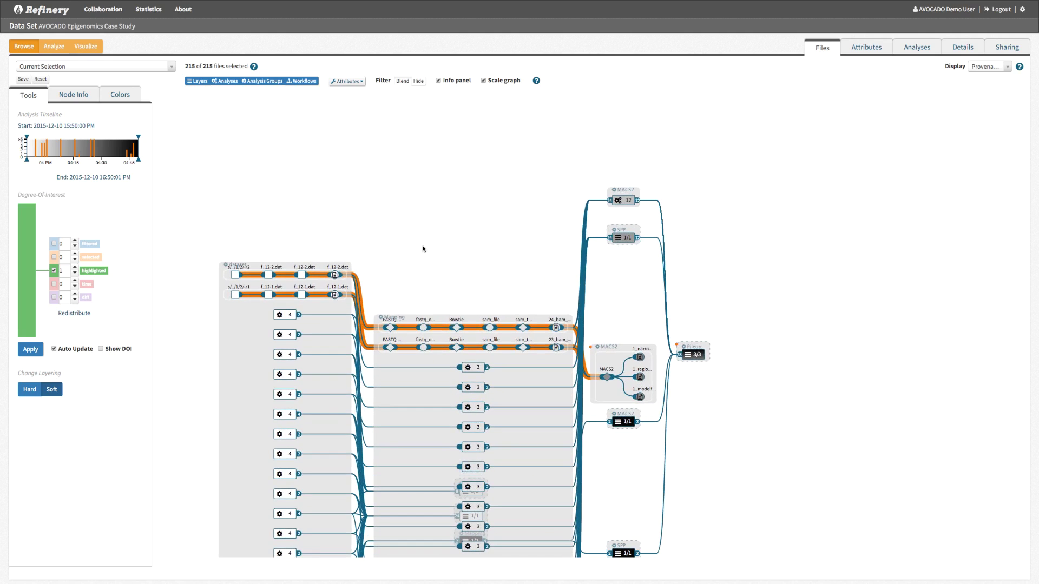
{"action": "scroll", "coordinate": [423, 249], "scroll_direction": "up", "scroll_amount": 1}
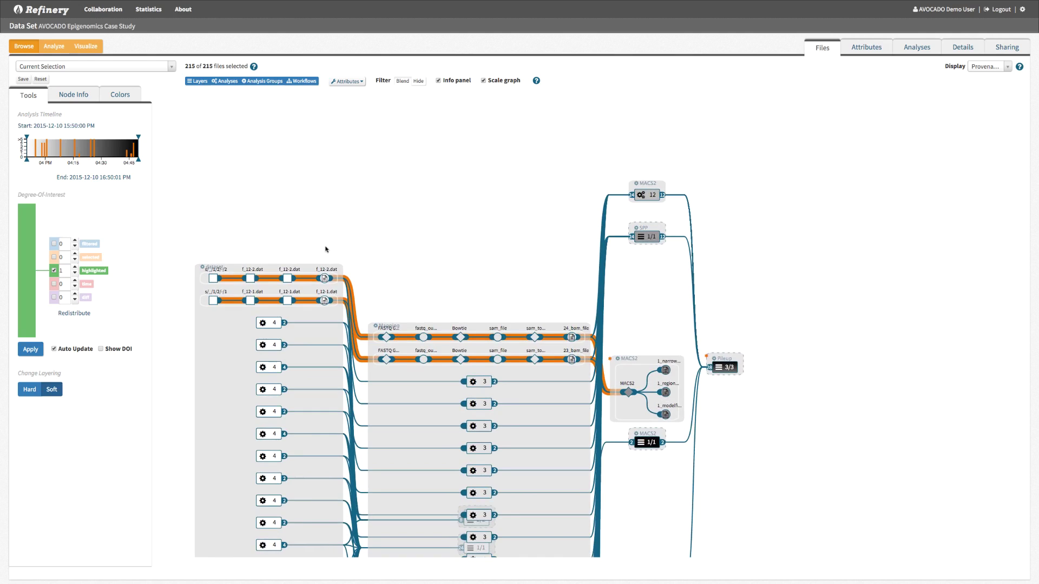
Step: Highlight the downstream paths of the dataset's top input file and examine them through the MACS2 and Pileup workflows
{"action": "mouse_move", "coordinate": [221, 281]}
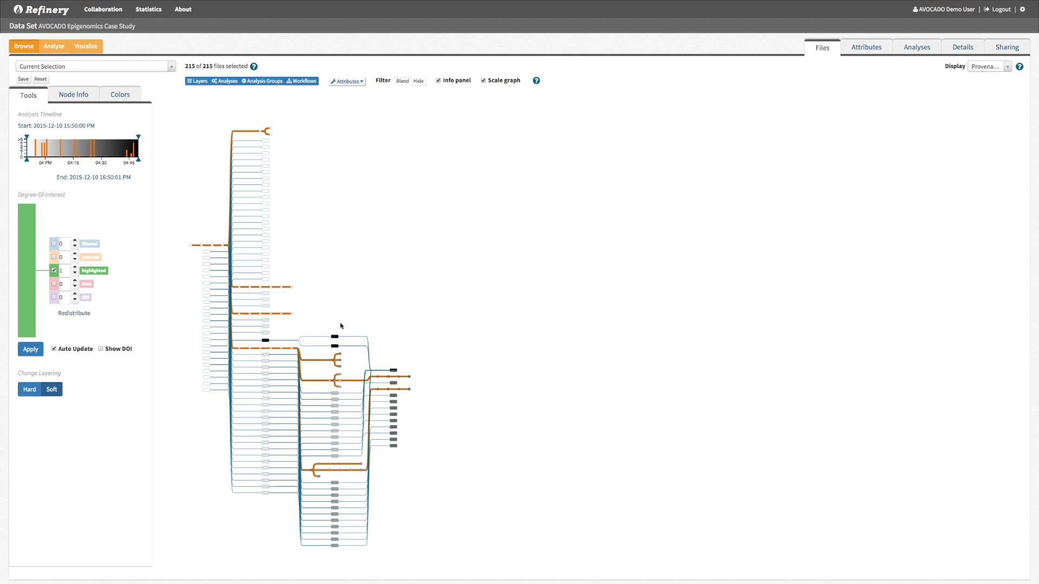
{"action": "scroll", "coordinate": [327, 368], "scroll_direction": "up", "scroll_amount": 5}
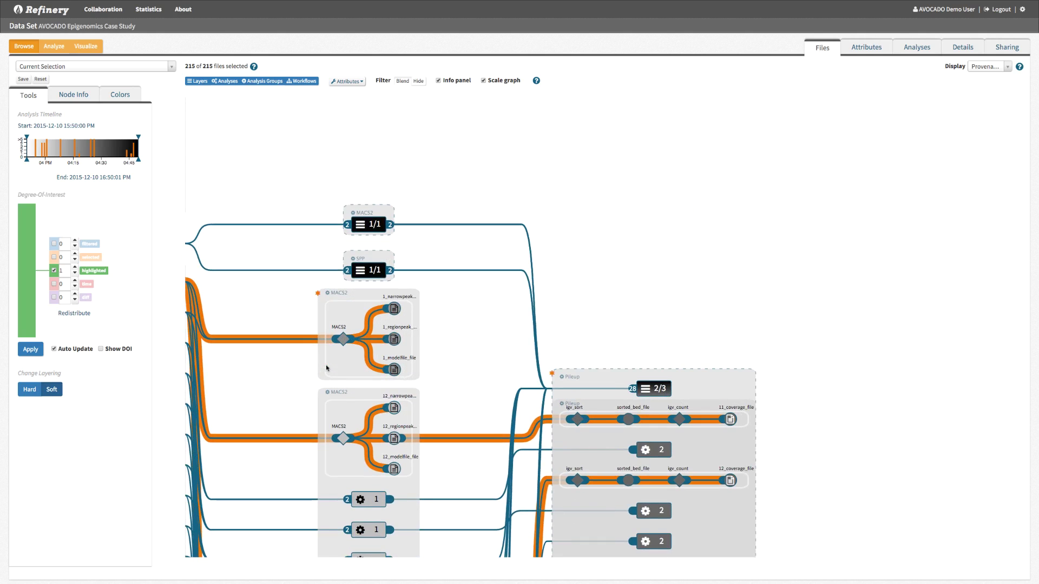
{"action": "scroll", "coordinate": [326, 365], "scroll_direction": "down", "scroll_amount": 5}
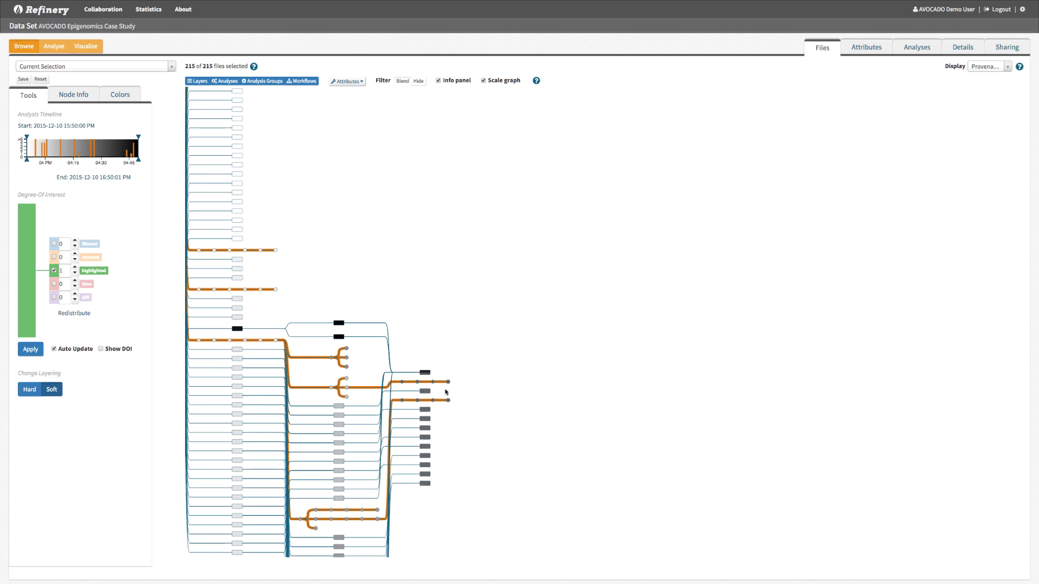
{"action": "scroll", "coordinate": [445, 391], "scroll_direction": "up", "scroll_amount": 5}
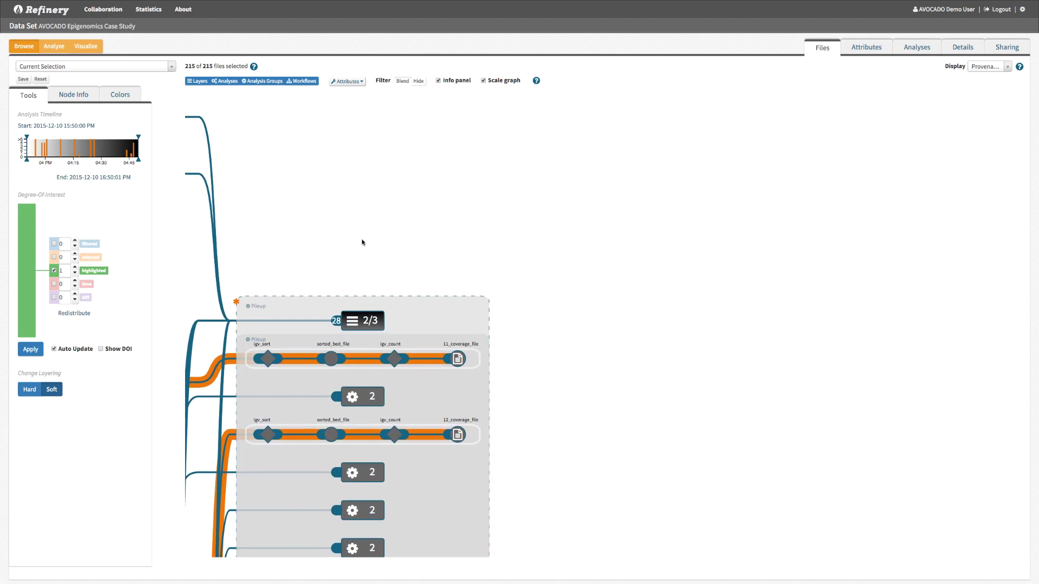
{"action": "left_click_drag", "start_coordinate": [362, 242], "coordinate": [736, 226]}
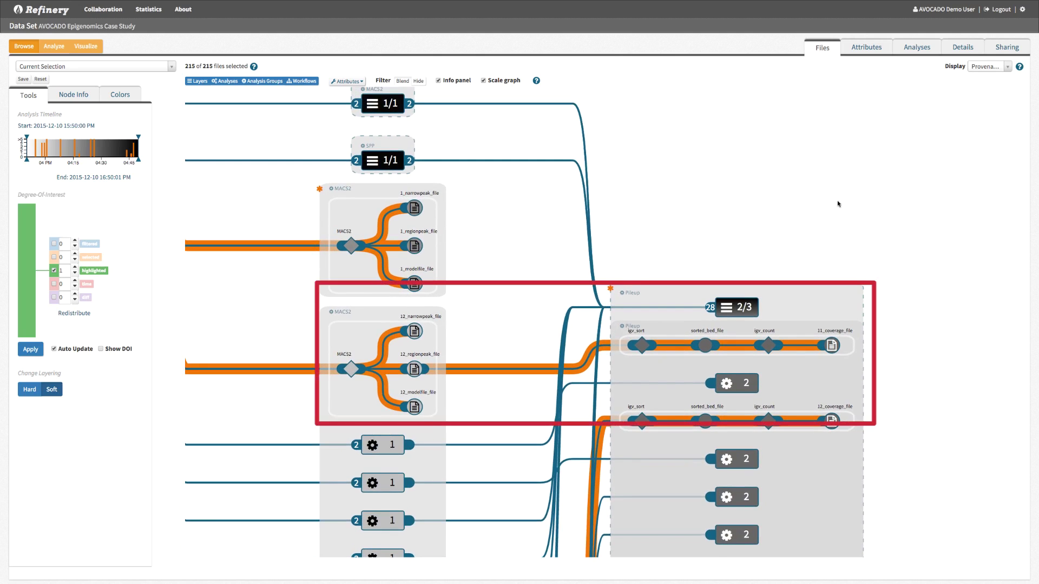
Step: Collapse the graph to layers and apply a degree-of-interest function using only the time component with weight 1
{"action": "left_click", "coordinate": [194, 82]}
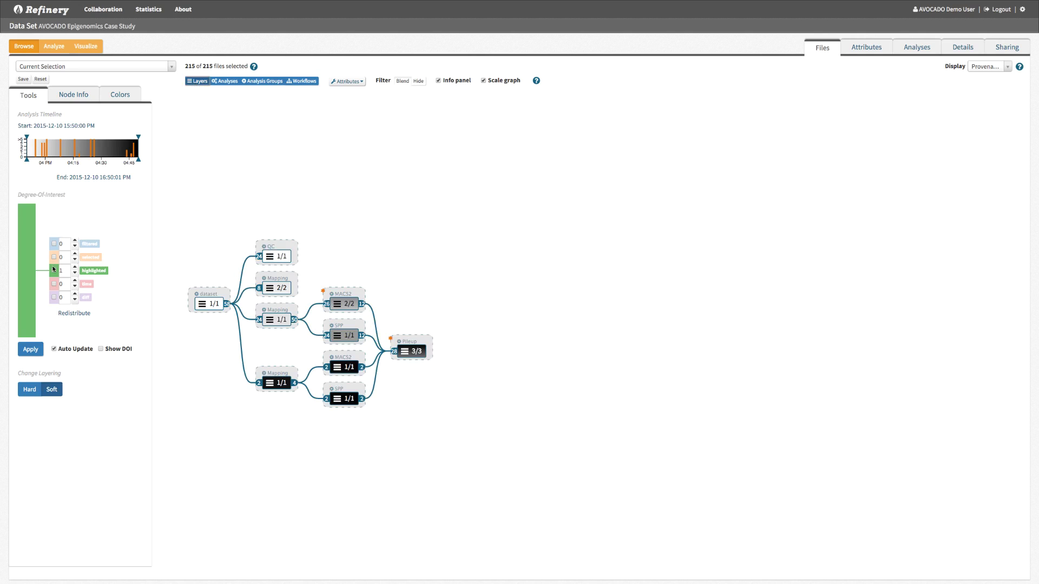
{"action": "left_click", "coordinate": [54, 284]}
{"action": "left_click", "coordinate": [54, 271]}
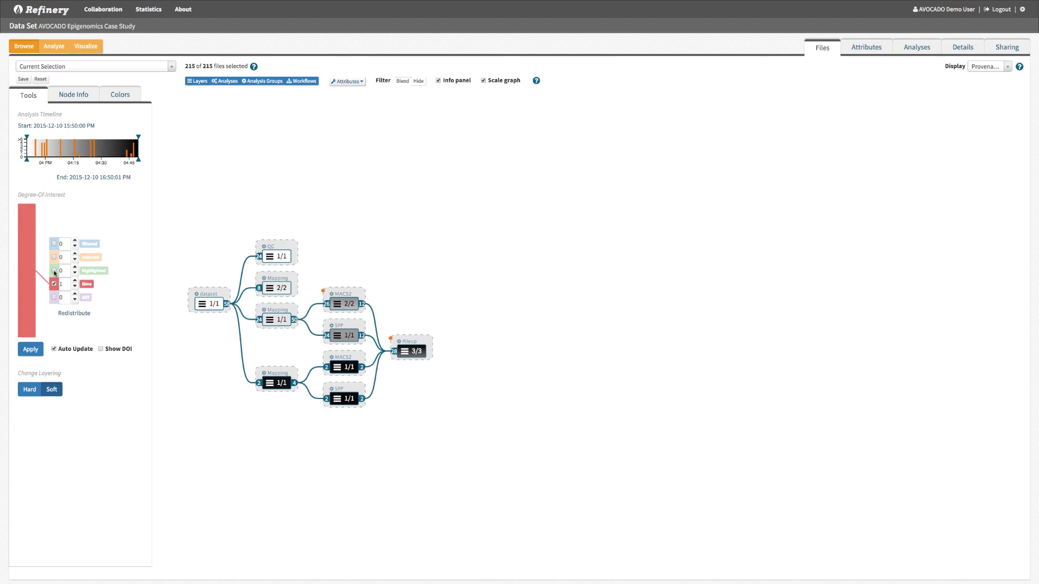
{"action": "left_click", "coordinate": [31, 349]}
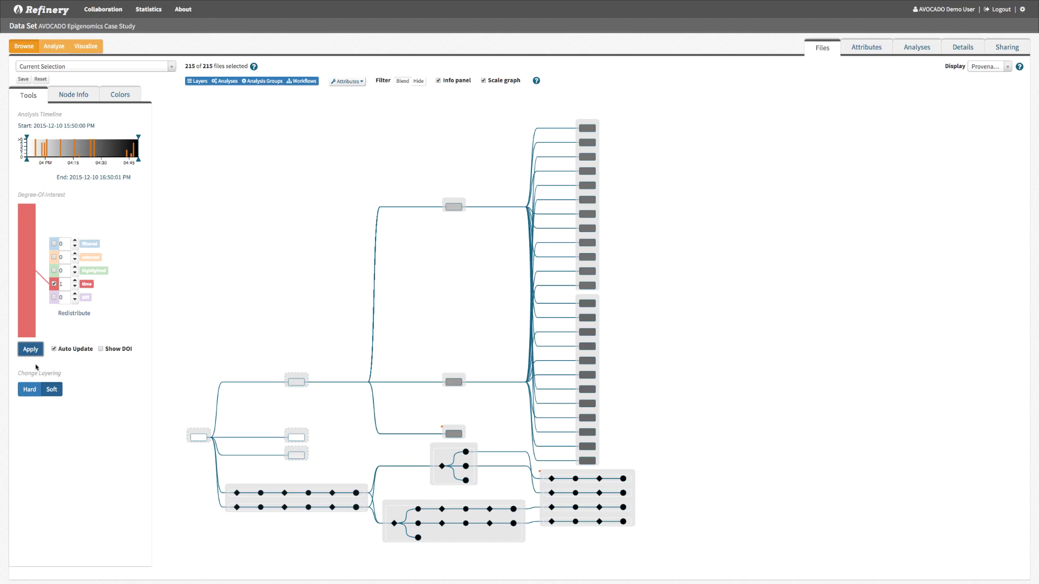
Step: Replace the time component with the selected component at weight 1 and apply the degree-of-interest function
{"action": "left_click", "coordinate": [63, 258]}
{"action": "left_click", "coordinate": [54, 258]}
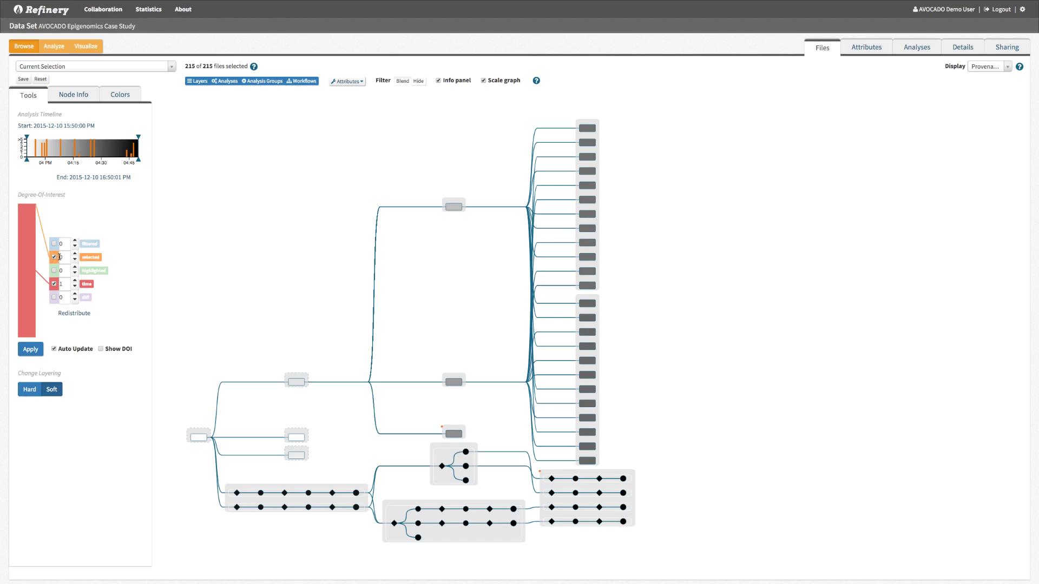
{"action": "left_click", "coordinate": [53, 285]}
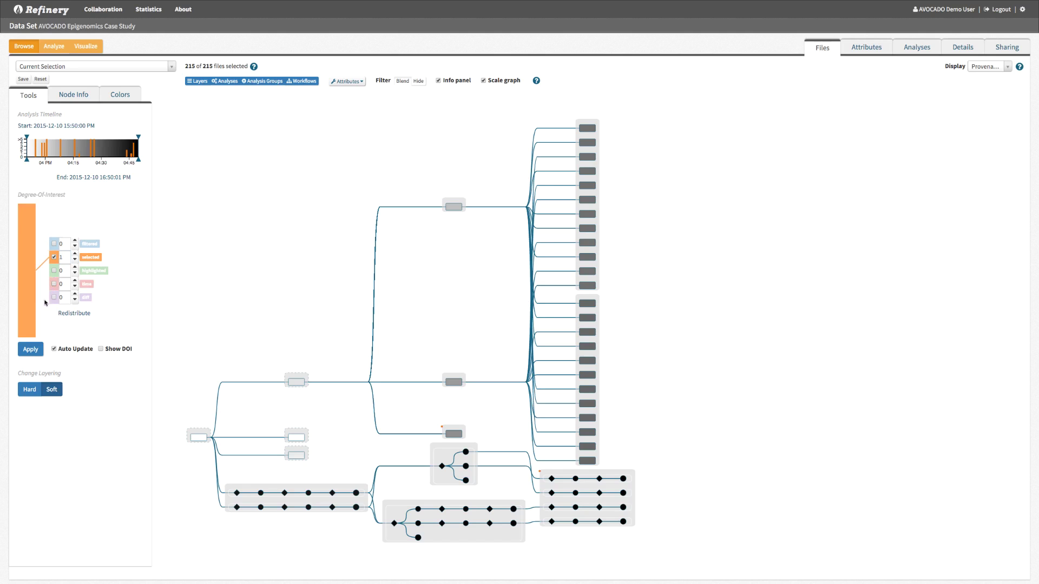
{"action": "left_click", "coordinate": [32, 351]}
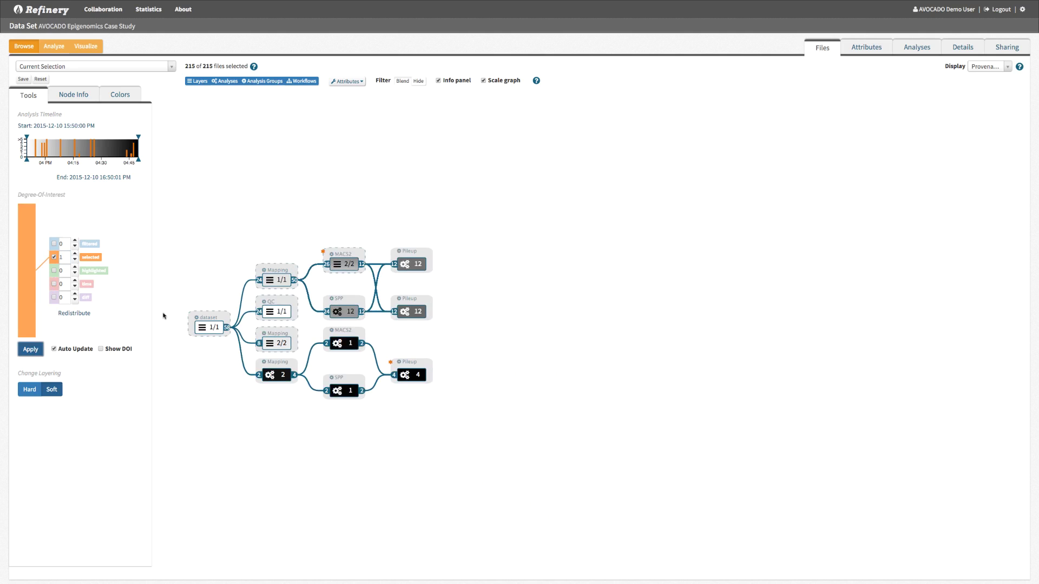
Step: Select the 2/2 Mapping layer and the black Mapping analysis with 2 groups in turn, expanding each down to its workflows
{"action": "left_click", "coordinate": [275, 346]}
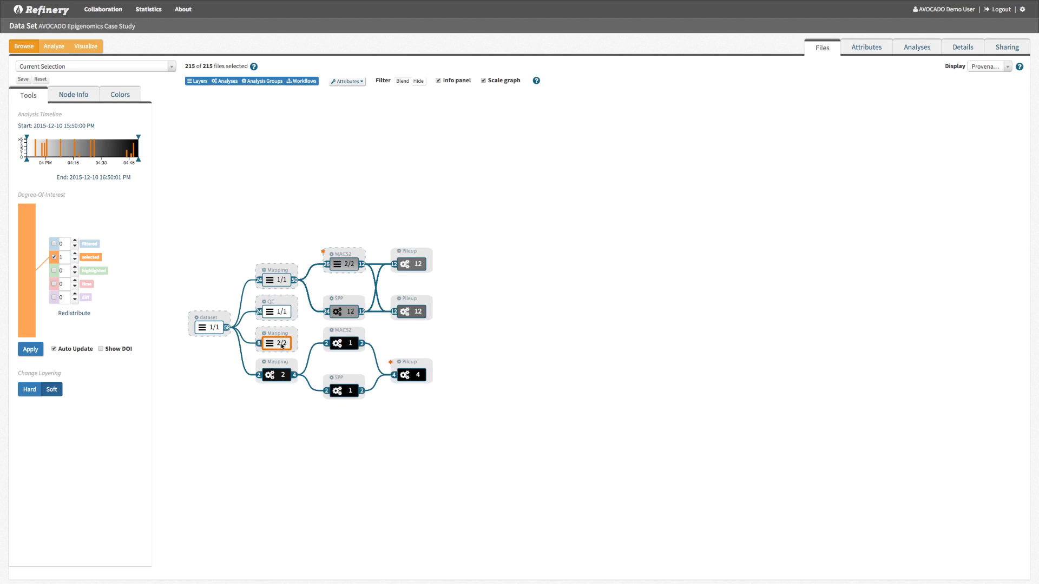
{"action": "double_click", "coordinate": [282, 346]}
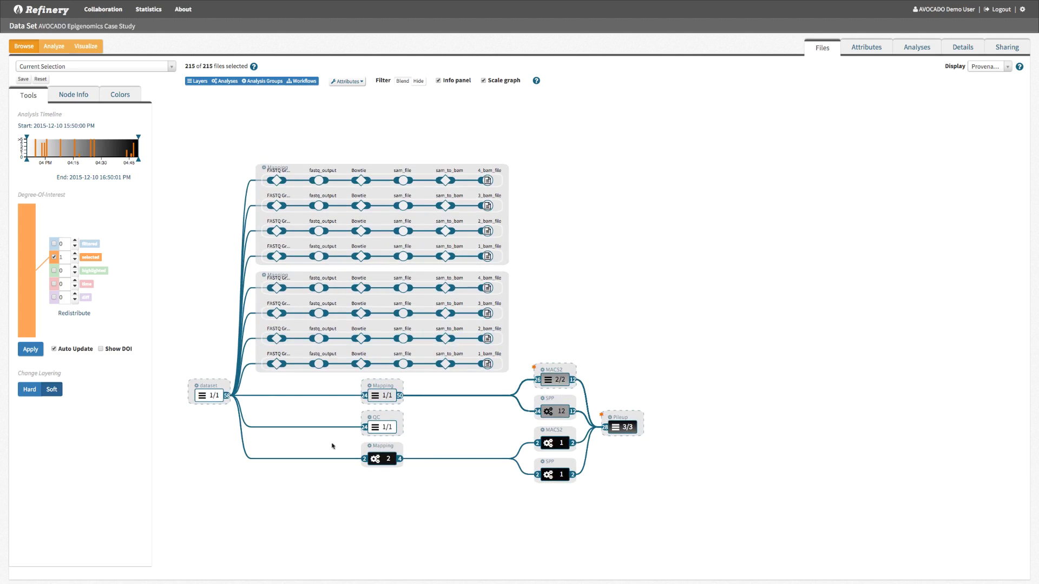
{"action": "left_click", "coordinate": [381, 463]}
{"action": "double_click", "coordinate": [381, 461]}
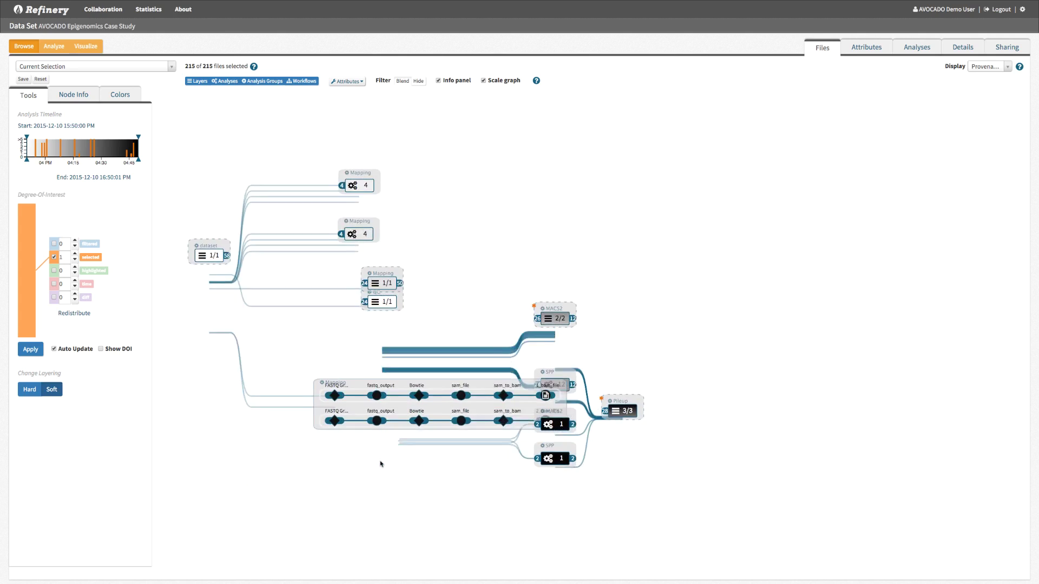